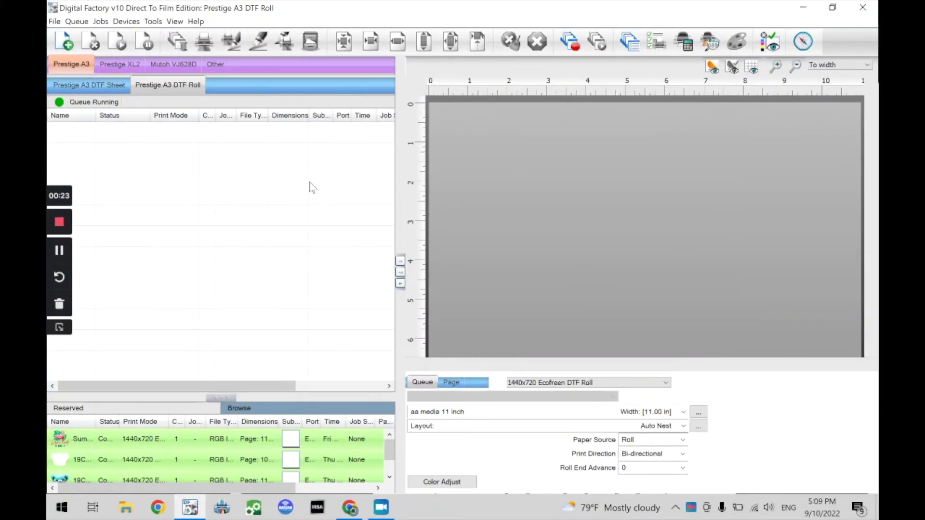
# Step: Open the Prestige A3 DTF Device properties from Devices > Printer Properties
pyautogui.click(126, 21)
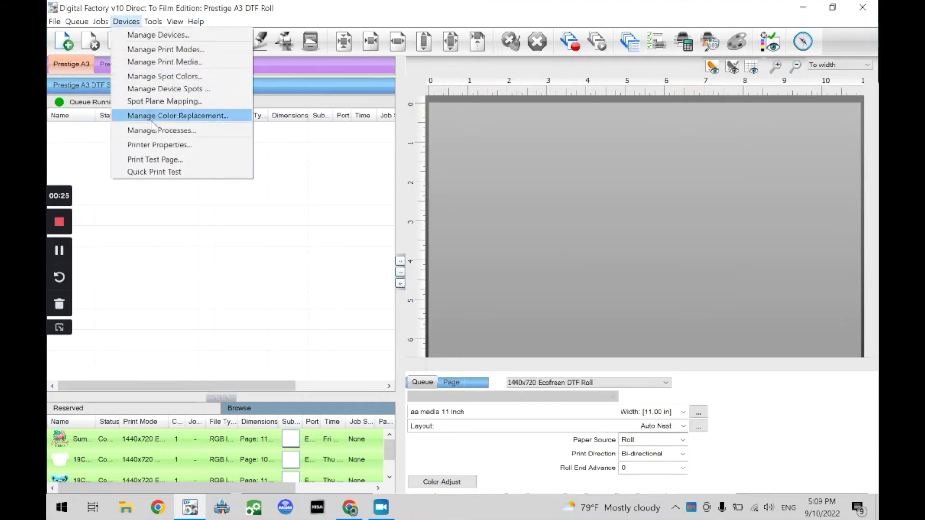
pyautogui.click(155, 145)
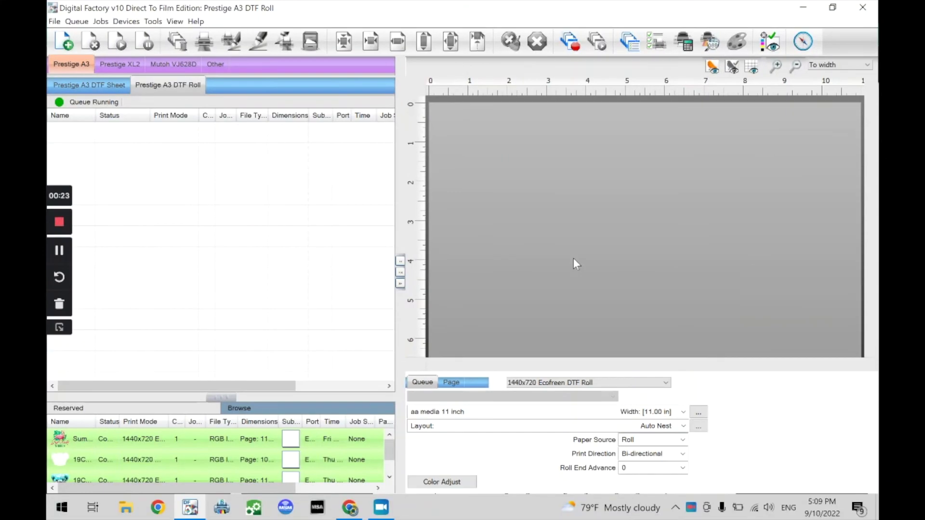
# Step: Reopen the Prestige A3 DTF Device properties via Devices > Printer Properties
pyautogui.click(126, 21)
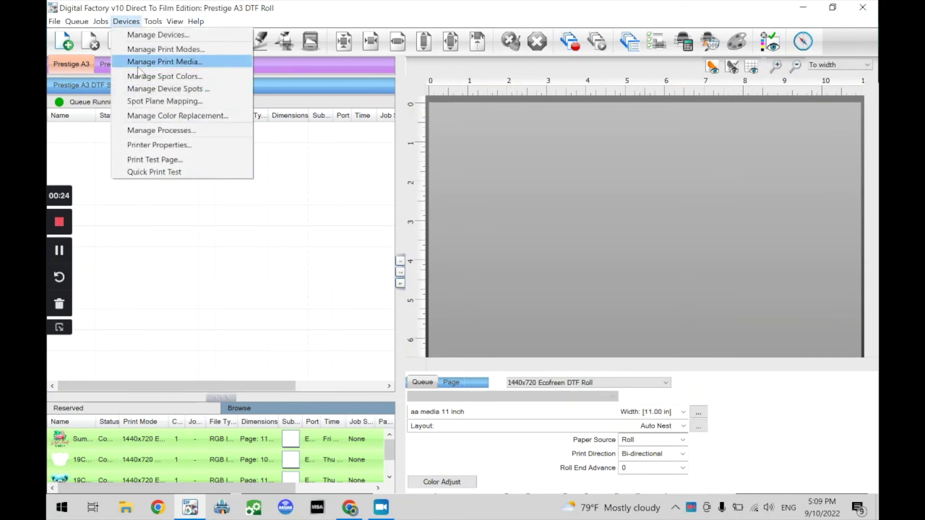
pyautogui.click(155, 144)
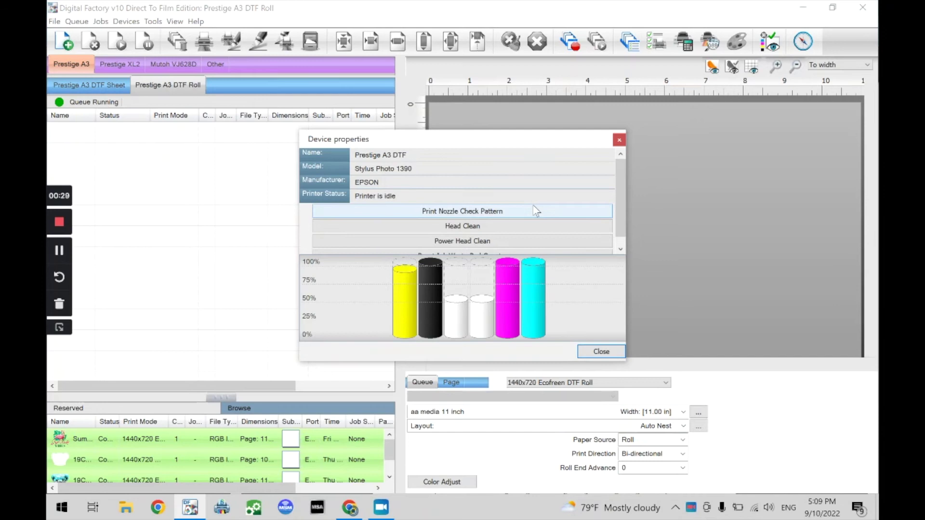
pyautogui.scroll(-1, 623, 210)
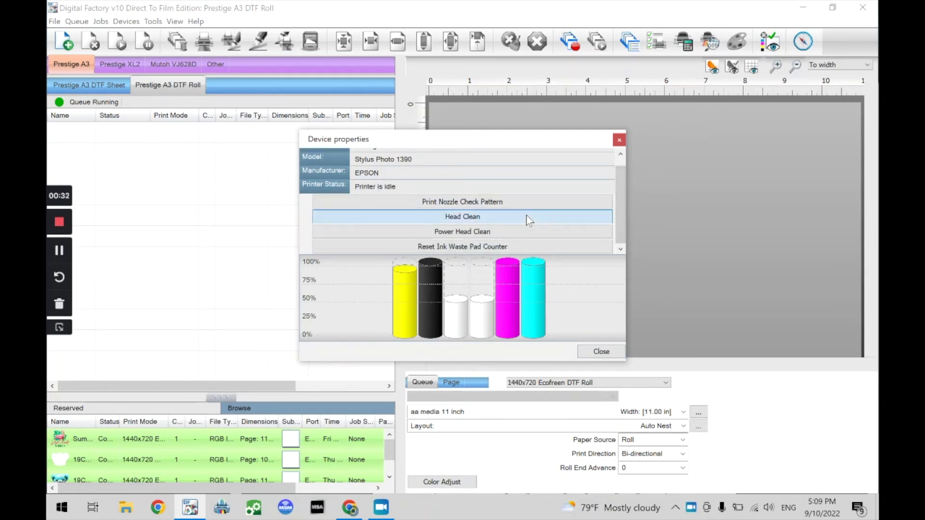